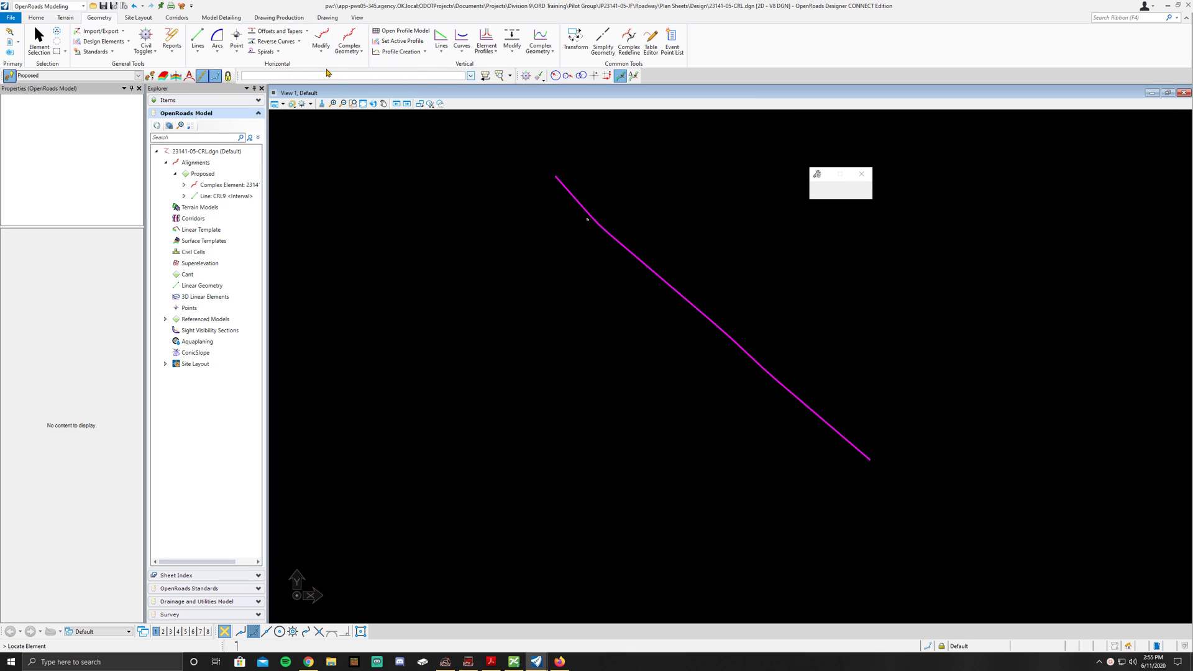
# - Give the 23141-05-CRL alignment start distance 0 and start station 124+51.3700, then select it to show its labels
pyautogui.click(565, 184)
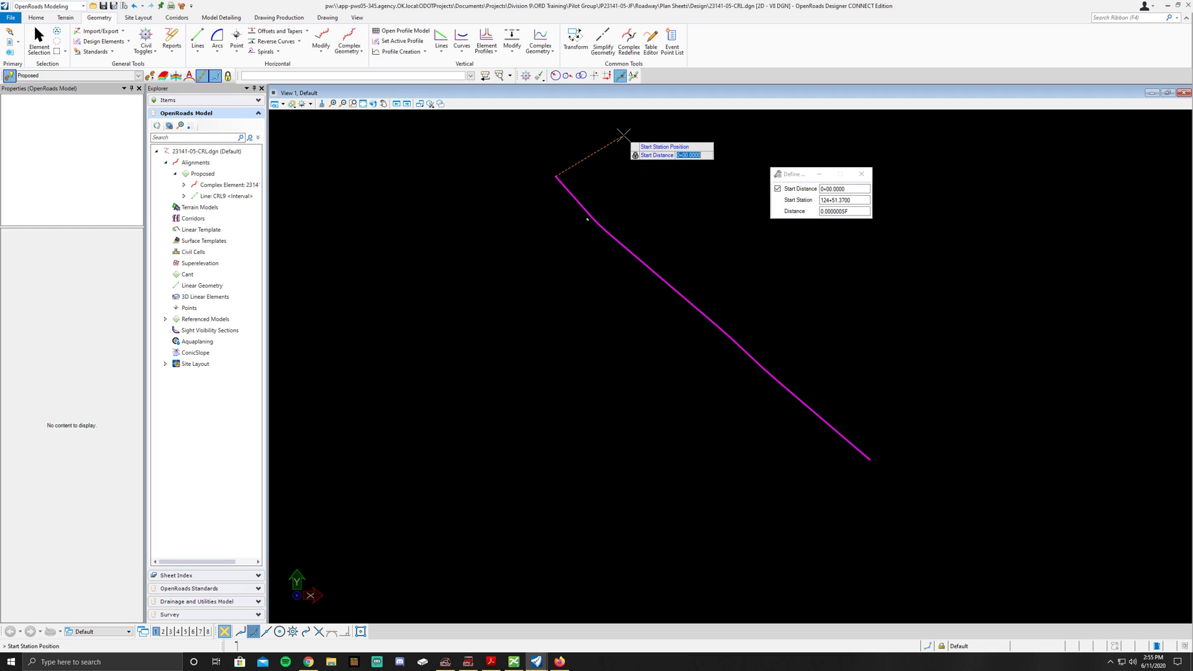
pyautogui.write('0')
pyautogui.press('Return')
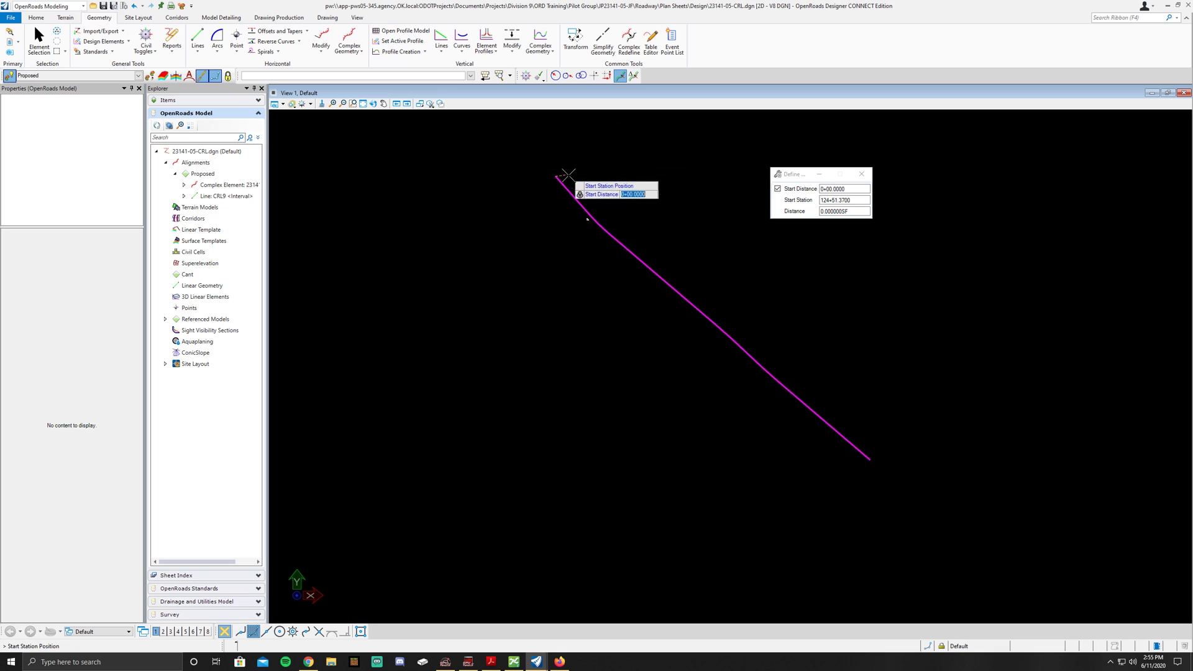
pyautogui.click(628, 129)
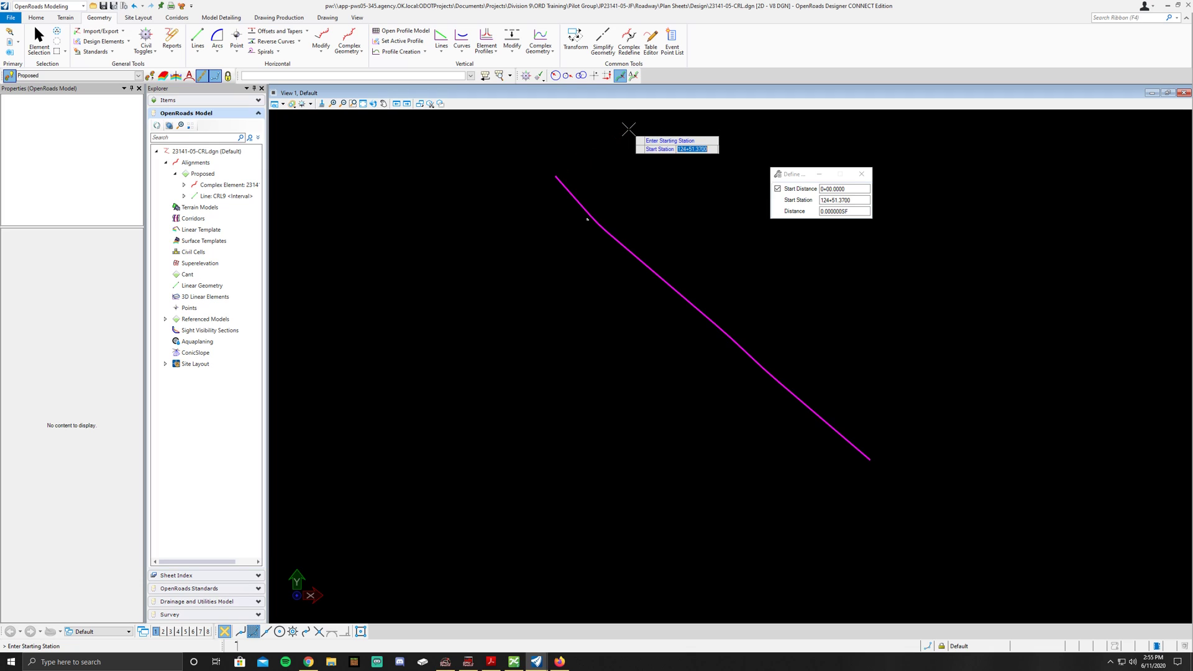
pyautogui.click(593, 151)
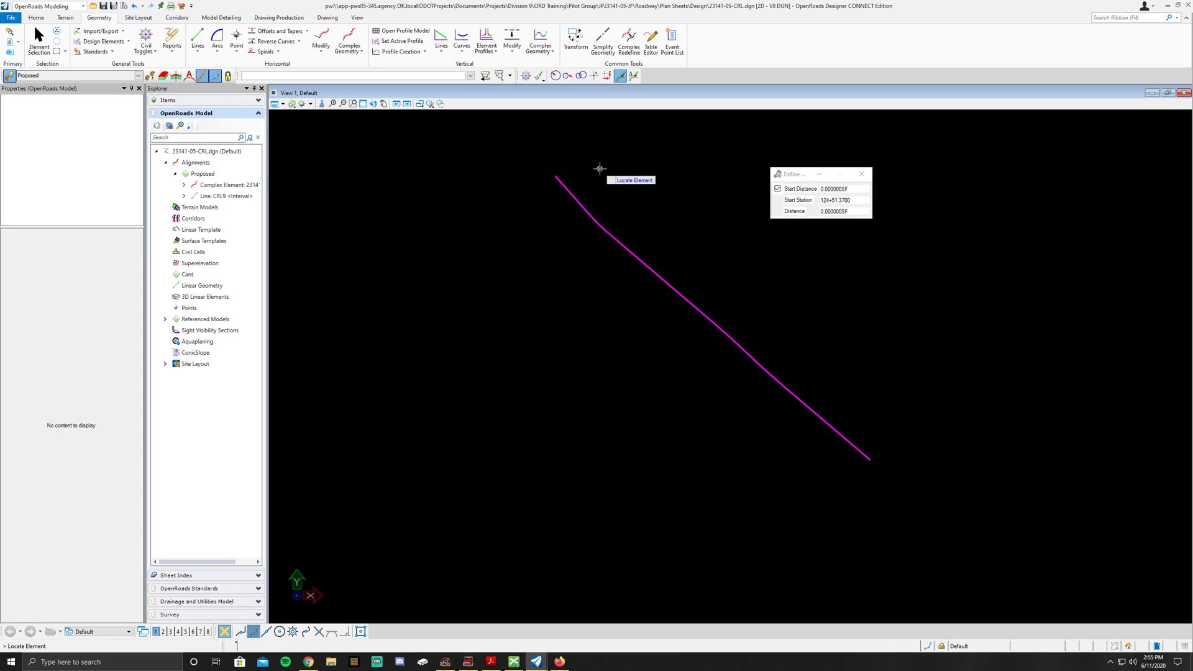
pyautogui.rightClick(599, 168)
pyautogui.click(569, 193)
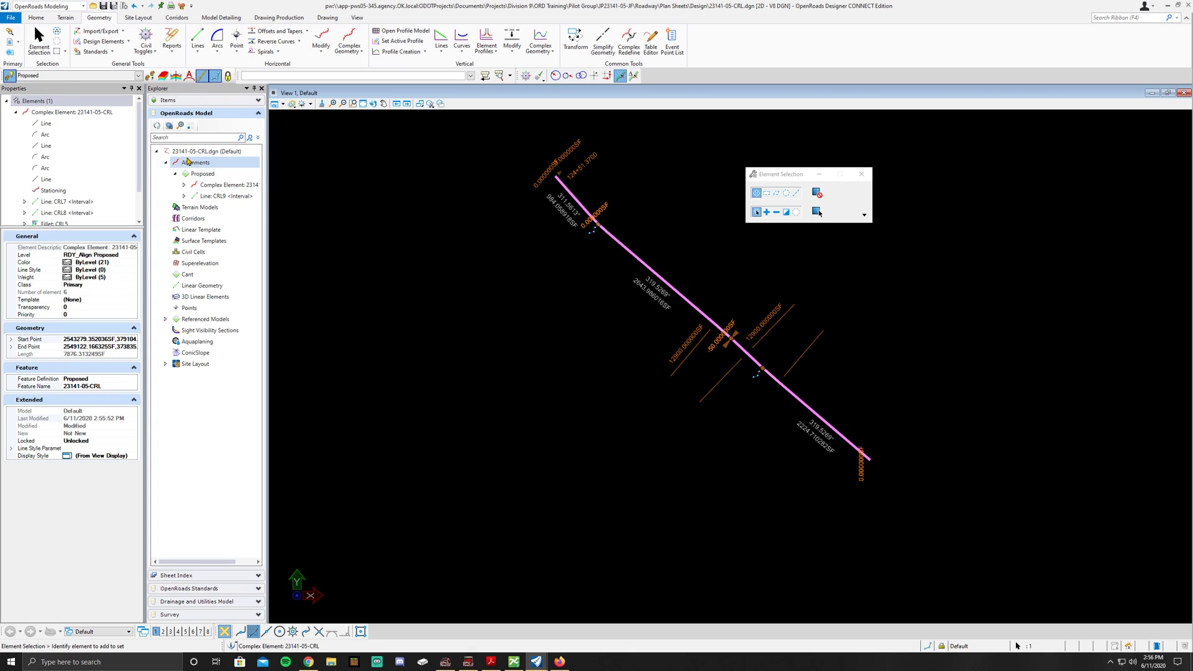
# - Expand the alignment's complex element in Explorer and view its Stationing, 124+51.3700 through 203+27.6832
pyautogui.click(184, 186)
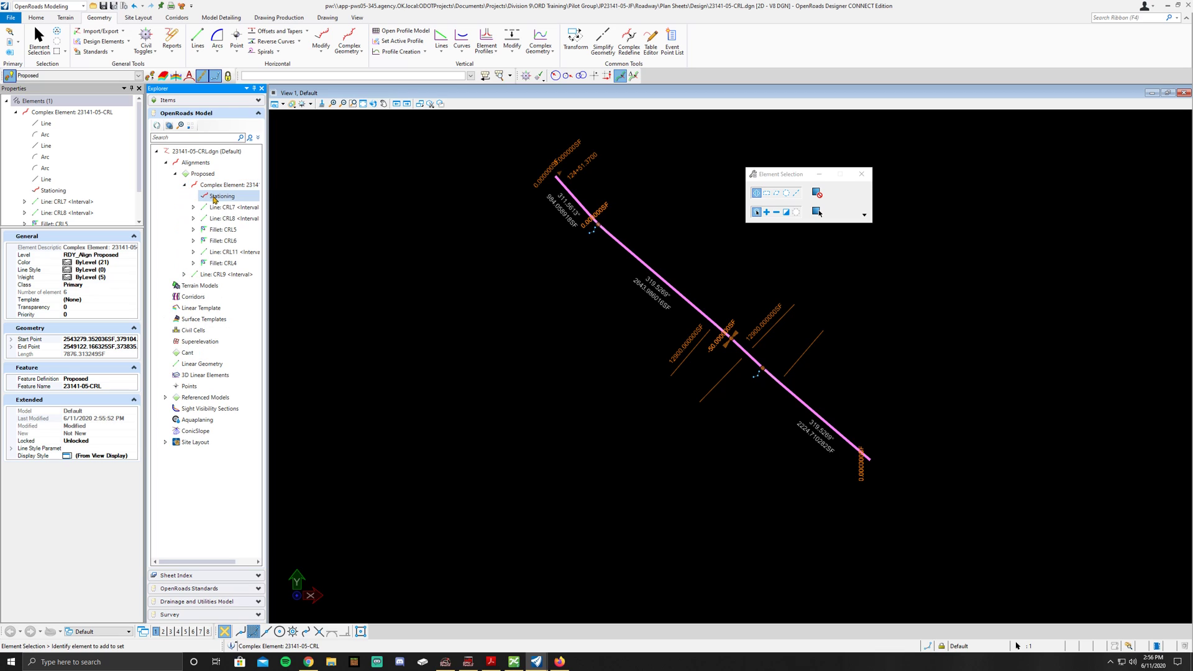
pyautogui.click(218, 199)
pyautogui.click(103, 258)
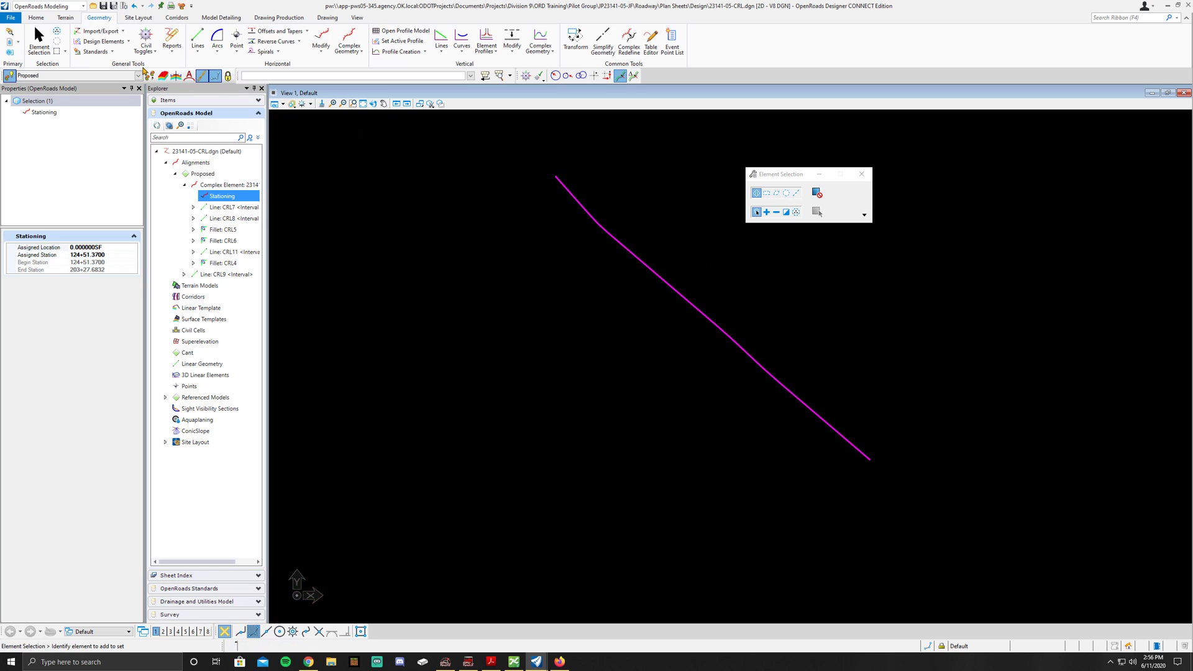
# - In References, display the Default reference model with Hilite Mode set to None
pyautogui.click(36, 17)
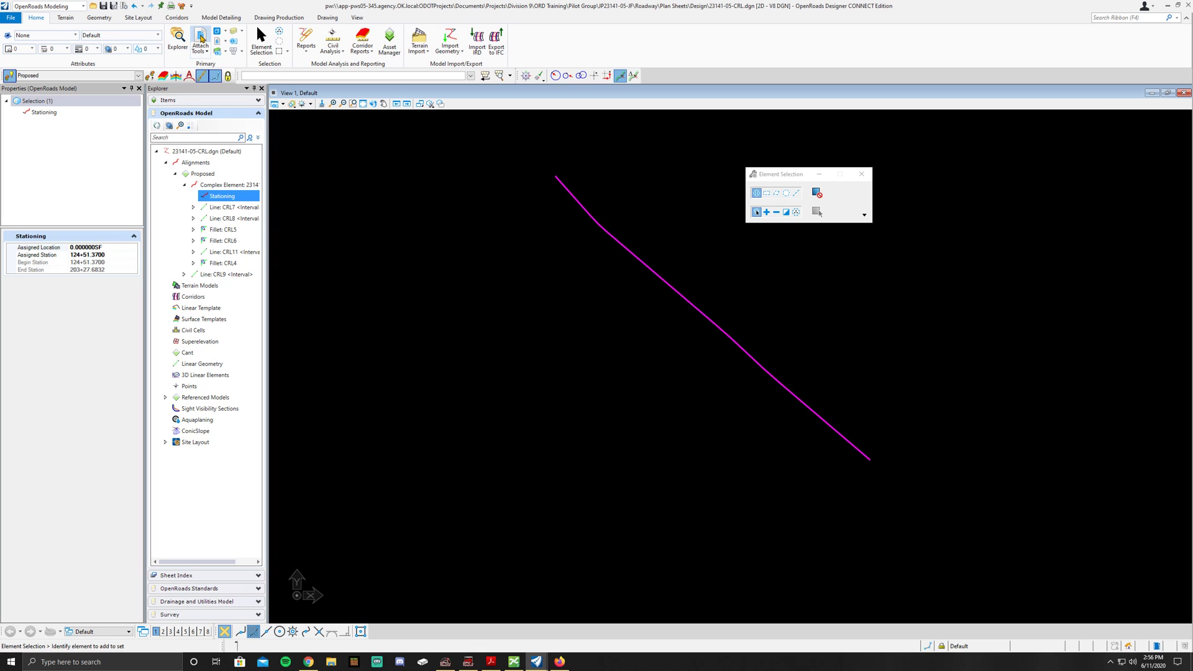
pyautogui.click(200, 38)
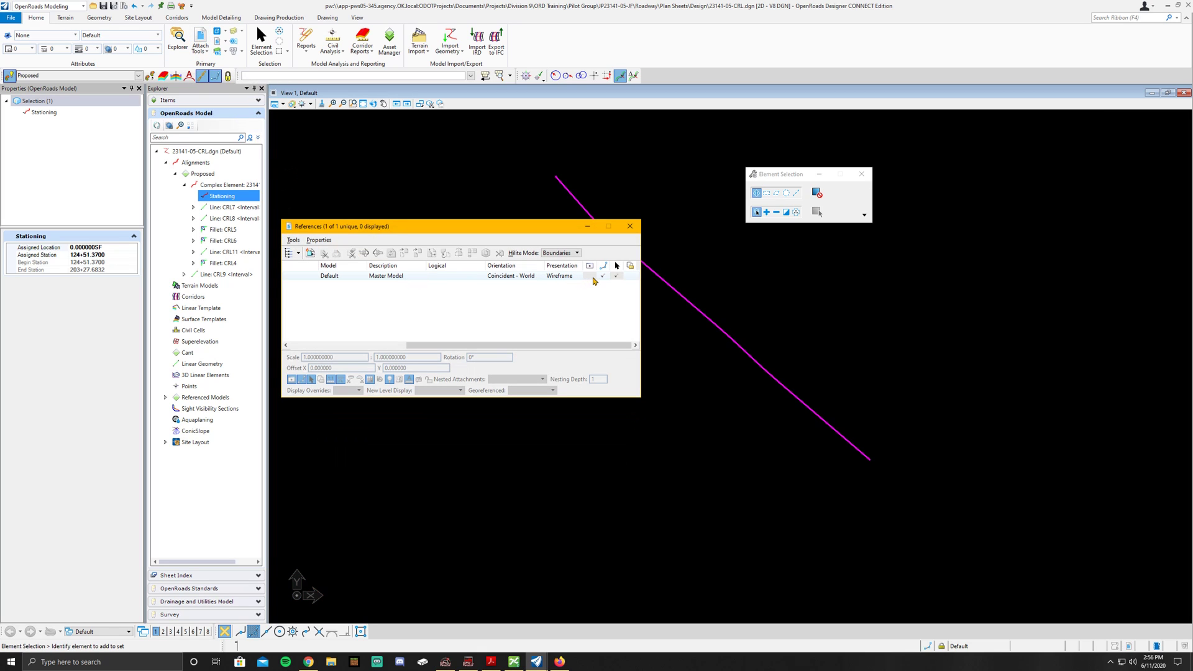
pyautogui.click(590, 277)
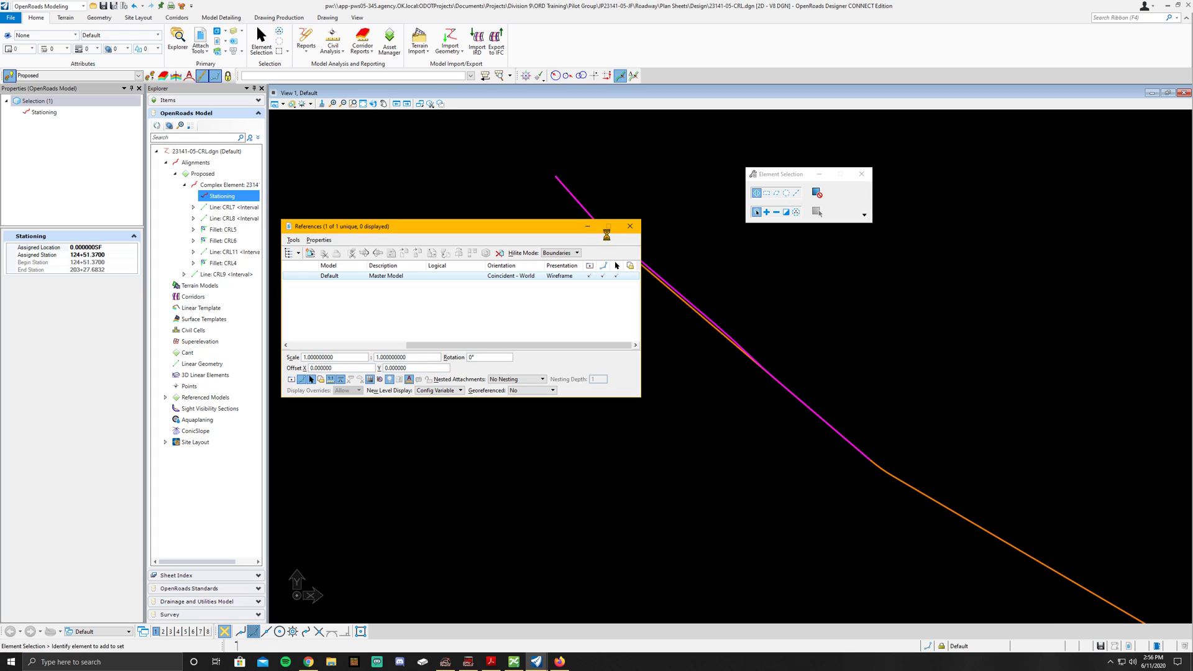
pyautogui.click(576, 254)
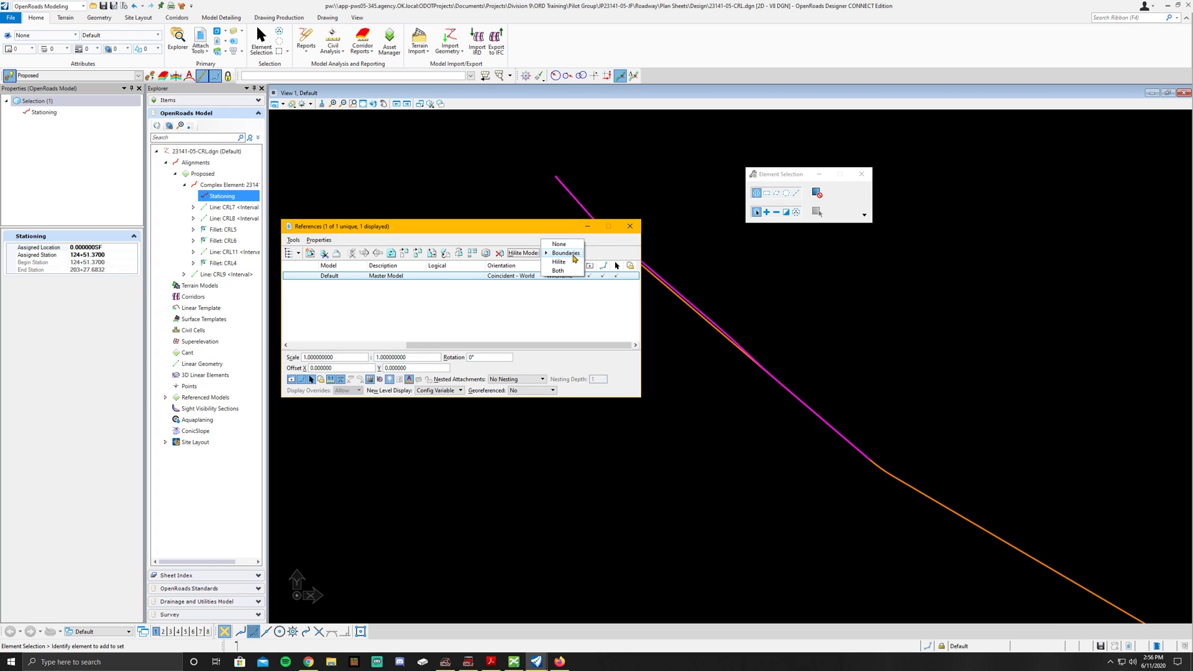
pyautogui.click(559, 244)
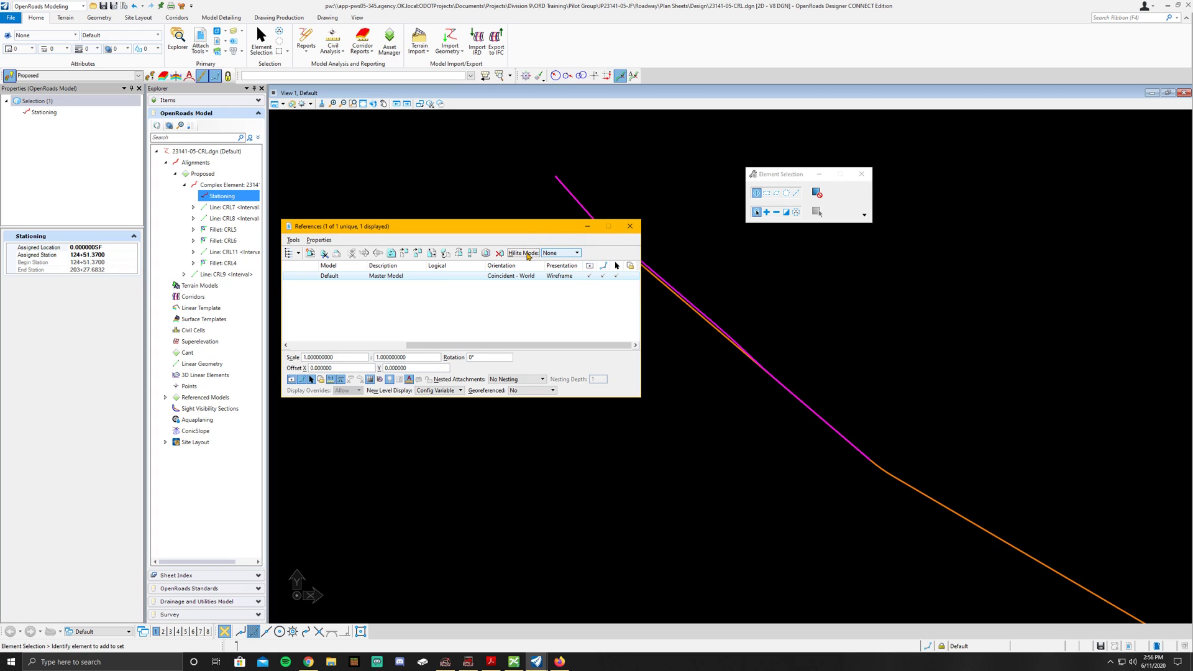
pyautogui.click(630, 230)
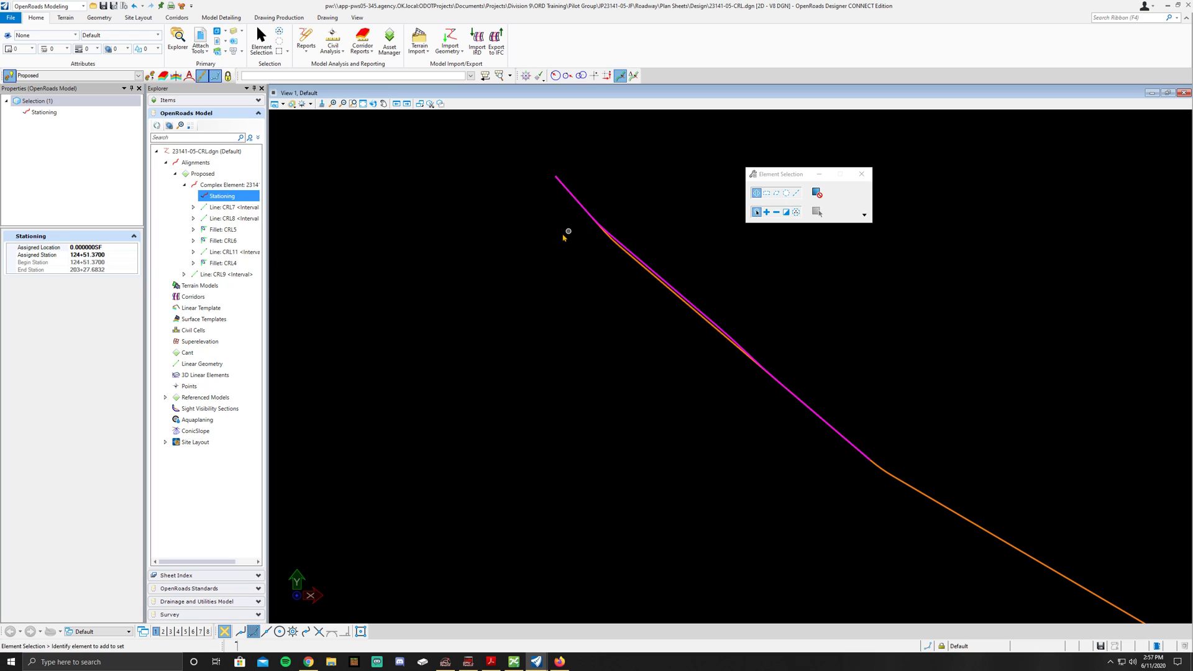
pyautogui.scroll(-1, 567, 233)
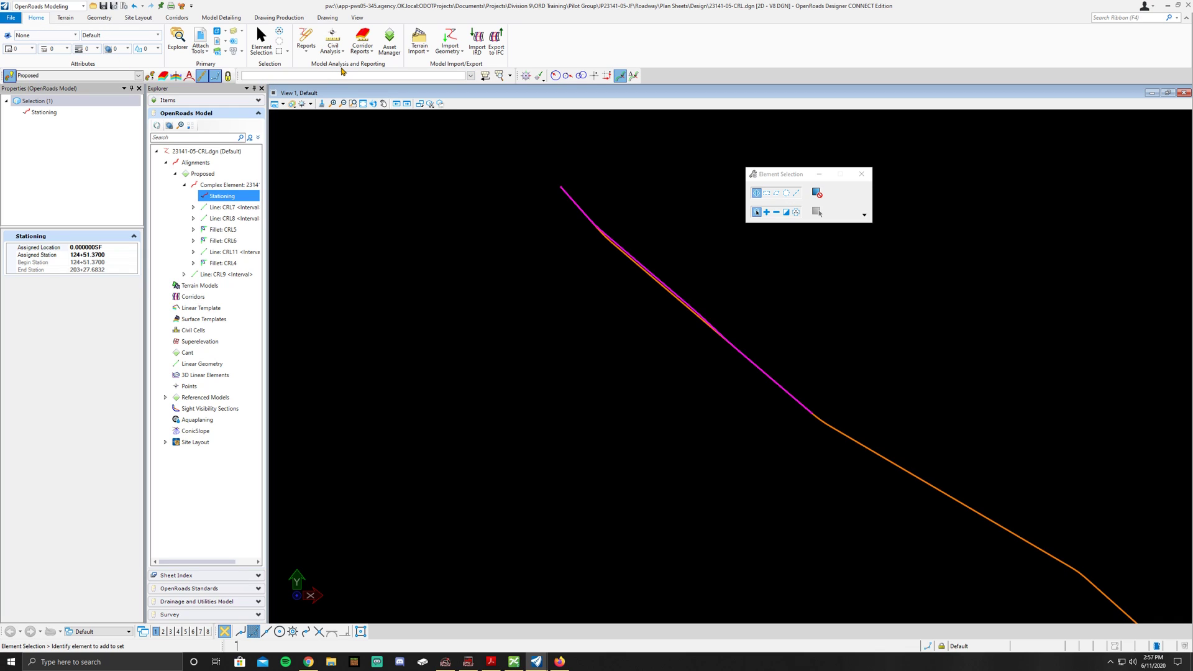
pyautogui.click(337, 53)
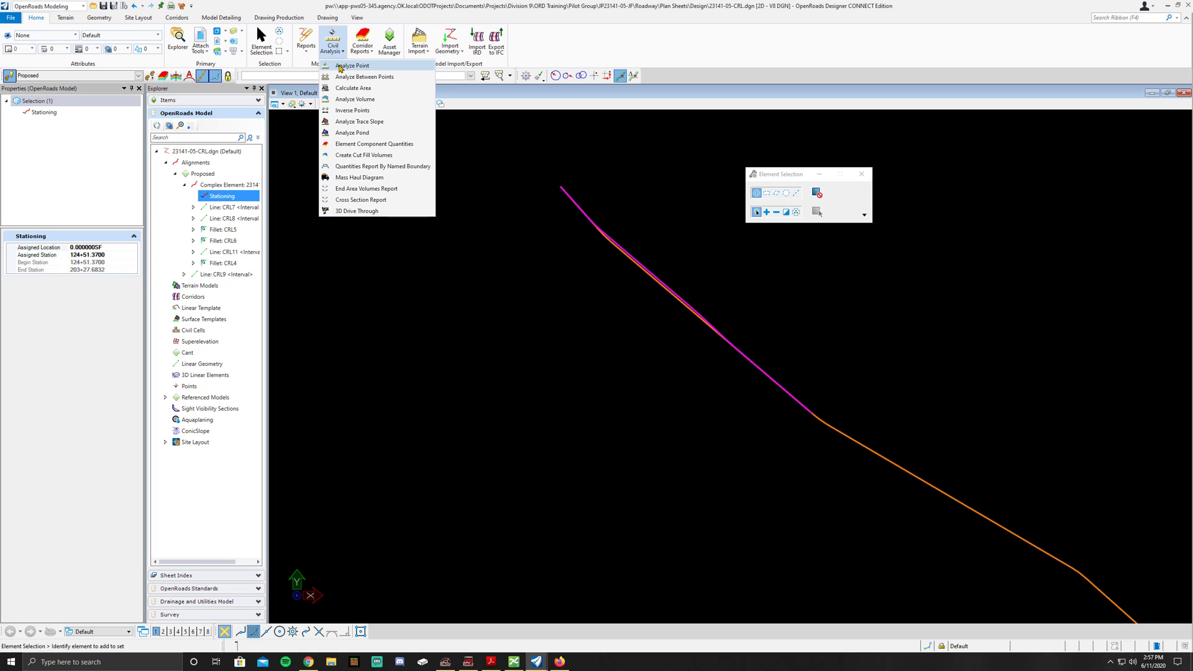
pyautogui.click(340, 66)
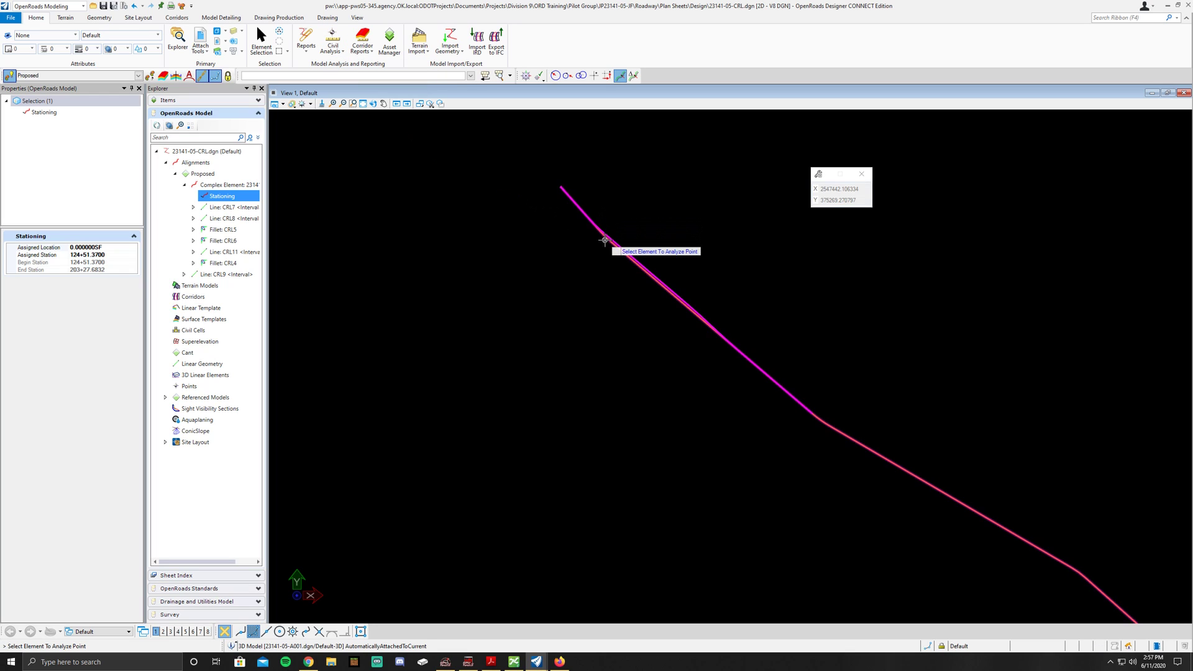
pyautogui.click(604, 241)
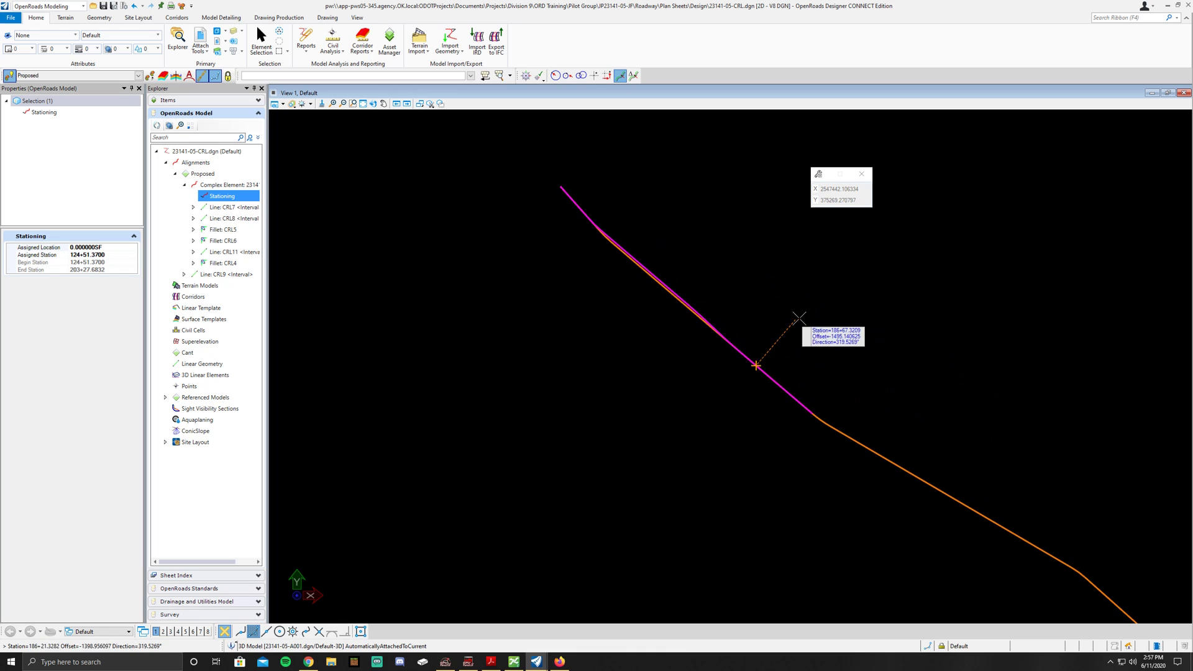
pyautogui.scroll(3, 788, 321)
pyautogui.scroll(2, 719, 397)
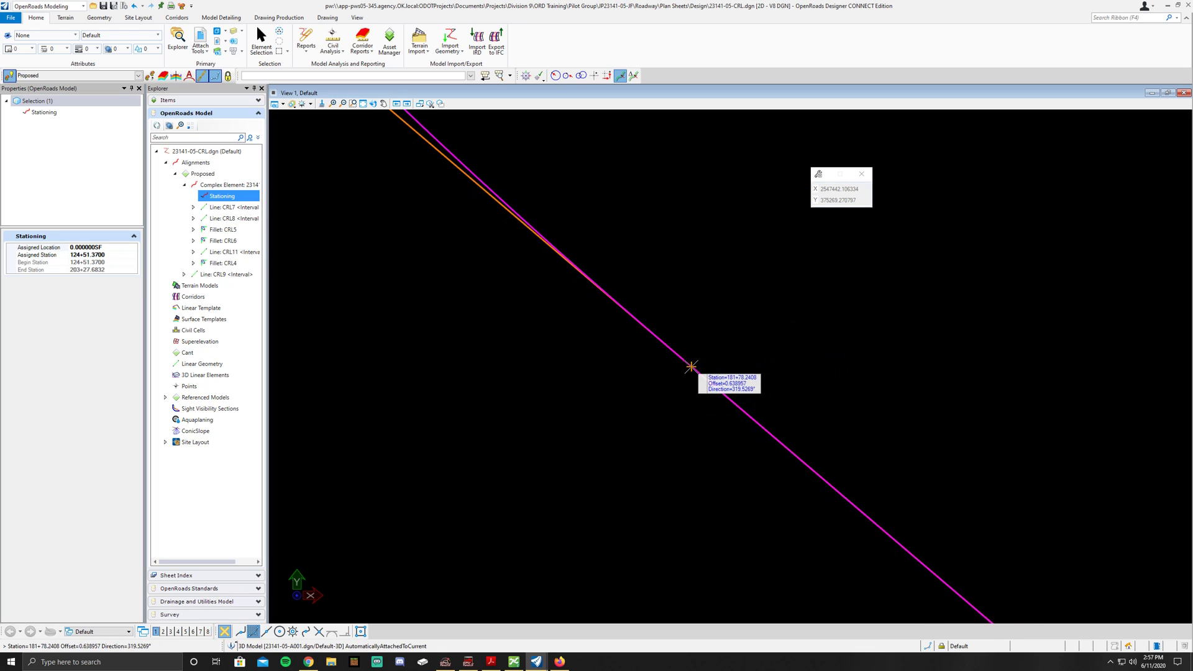
pyautogui.press('s')
pyautogui.press('o')
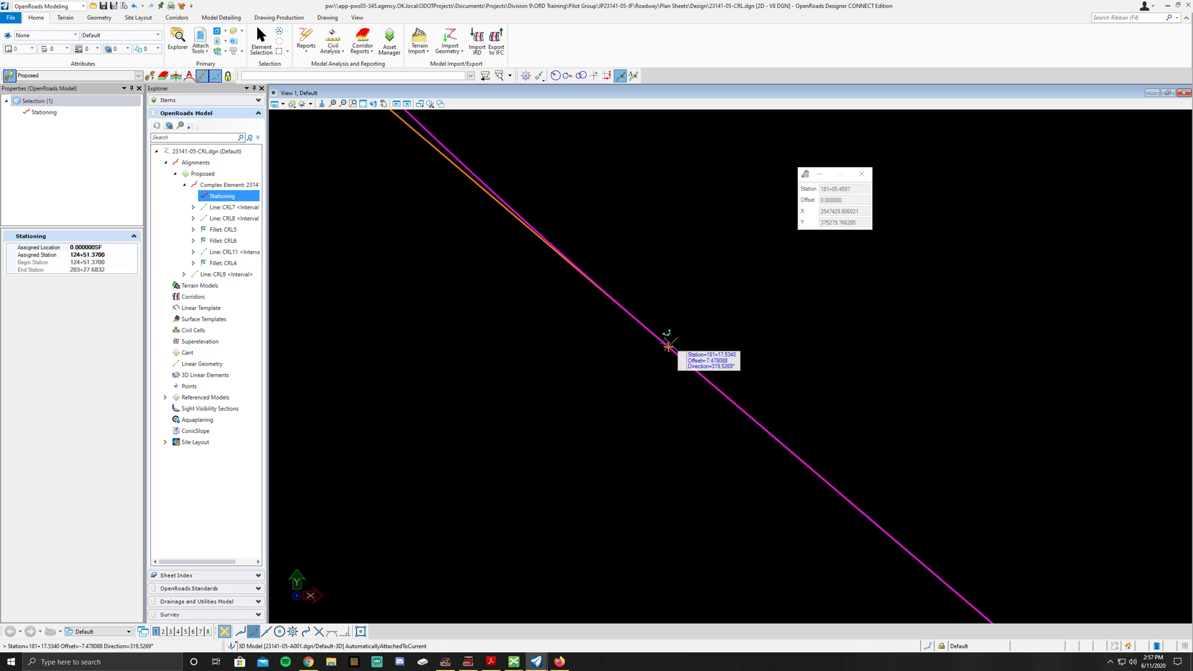
pyautogui.middleClick(664, 343)
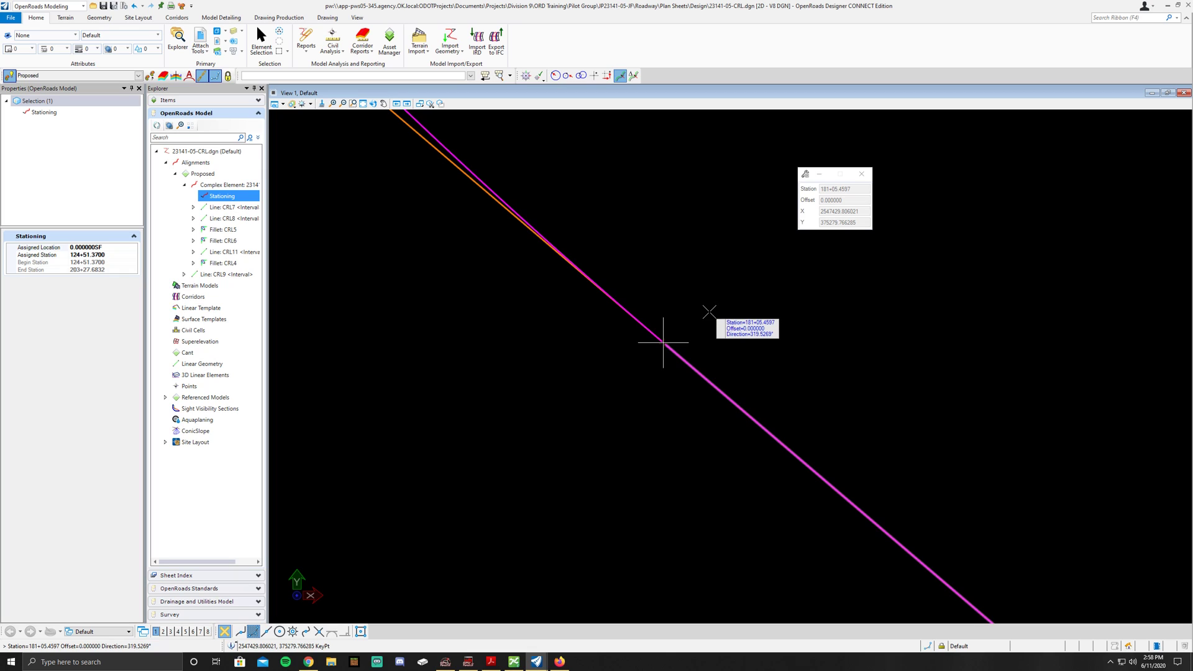
pyautogui.press('Escape')
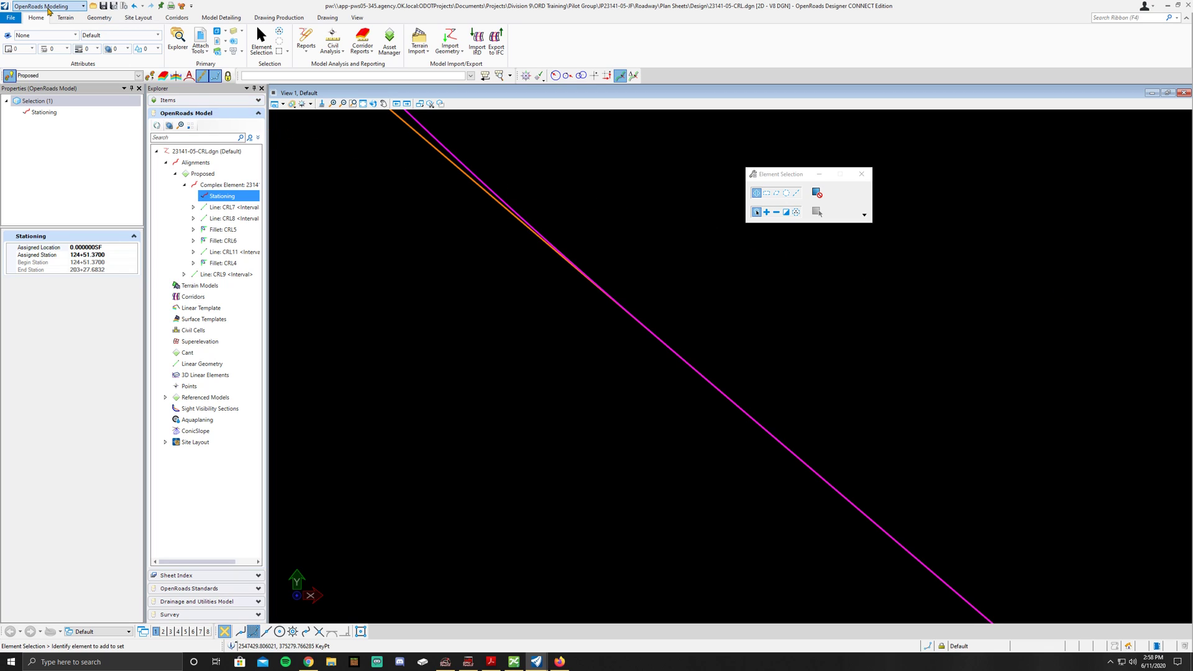
# - Add a station equation on the alignment with back station 181+02.9900 and ahead station A 181+05.46
pyautogui.click(102, 19)
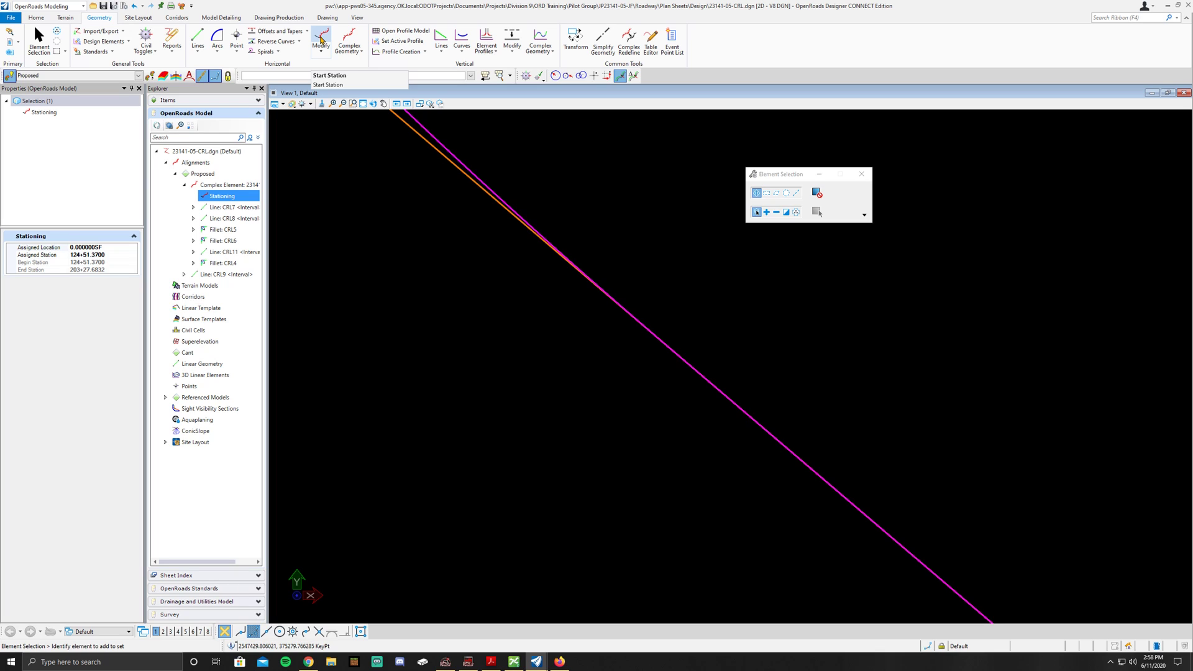
pyautogui.click(321, 41)
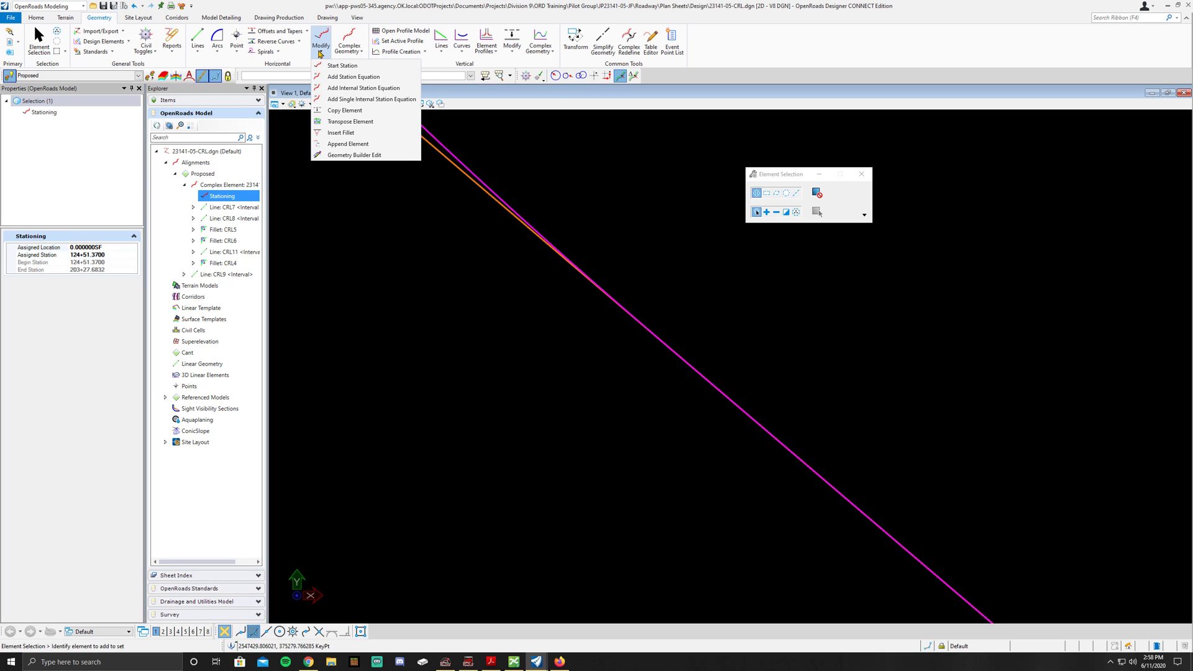
pyautogui.click(348, 77)
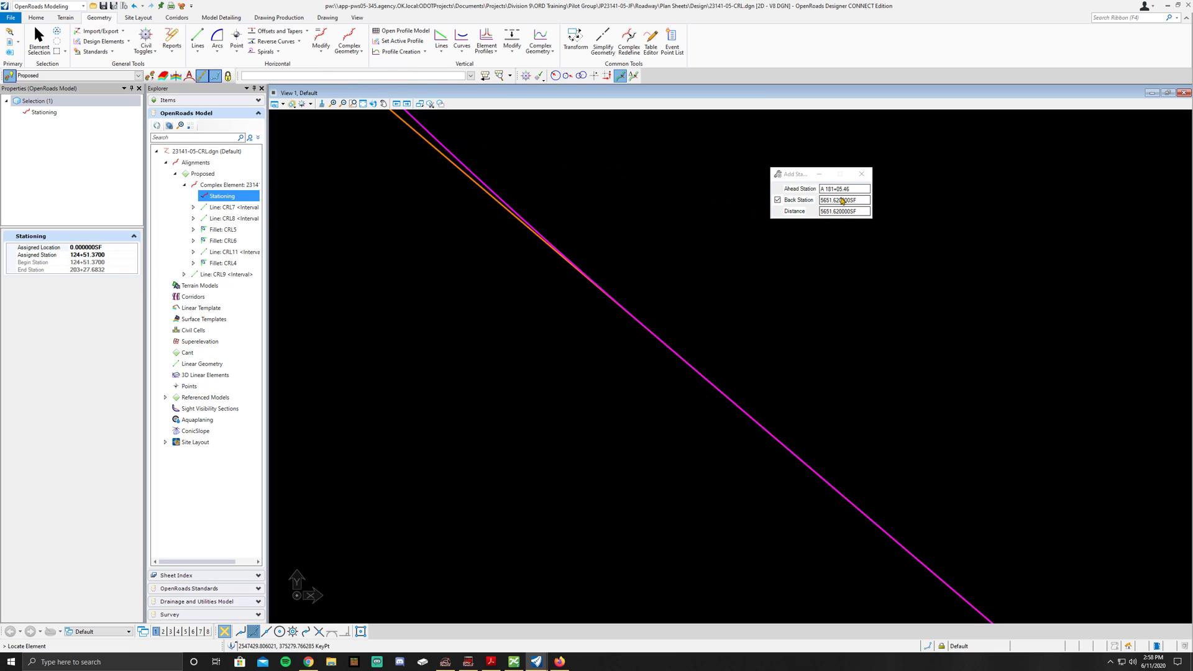
pyautogui.click(801, 202)
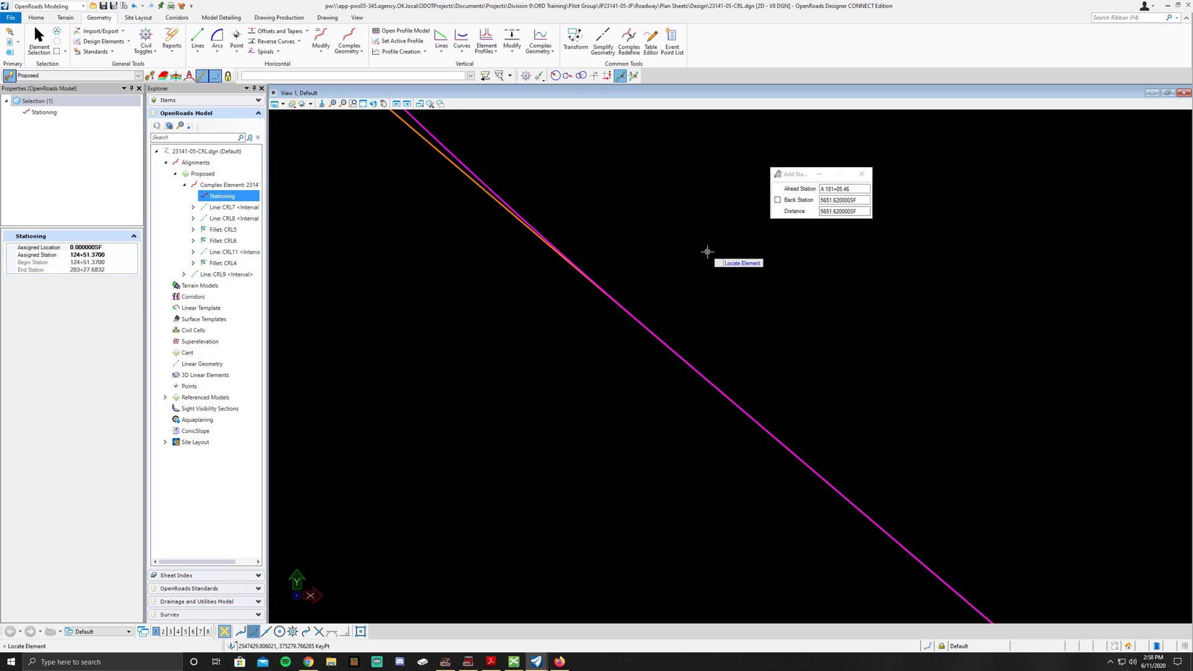
pyautogui.click(556, 243)
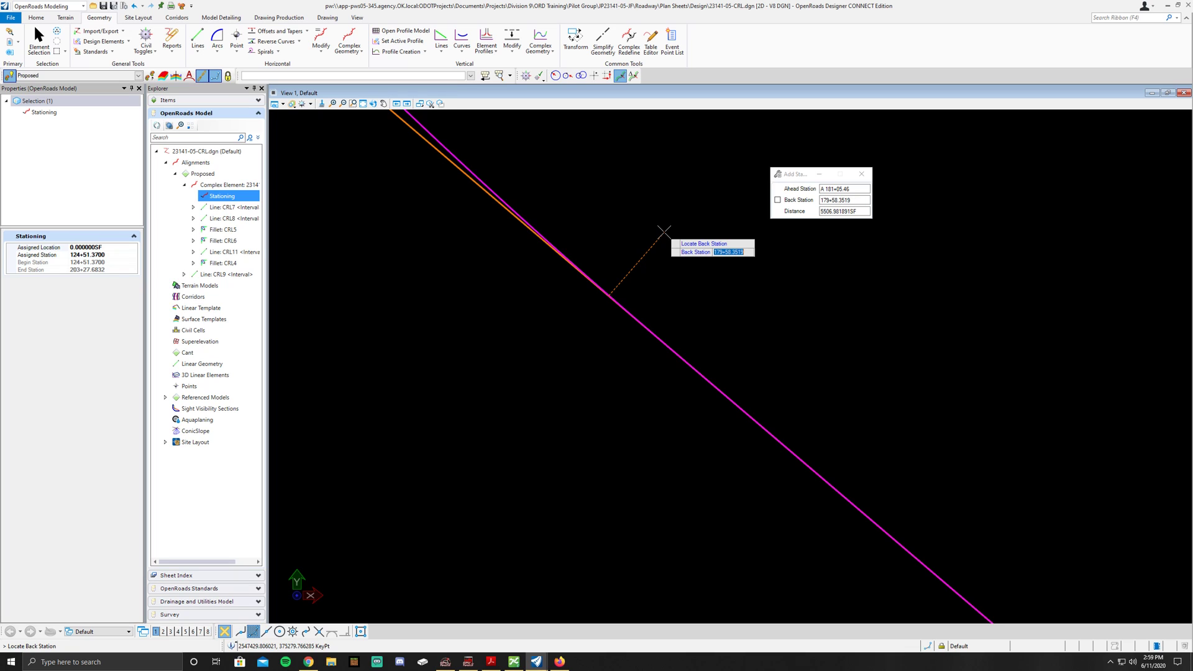
pyautogui.write('181+02.9900')
pyautogui.press('Return')
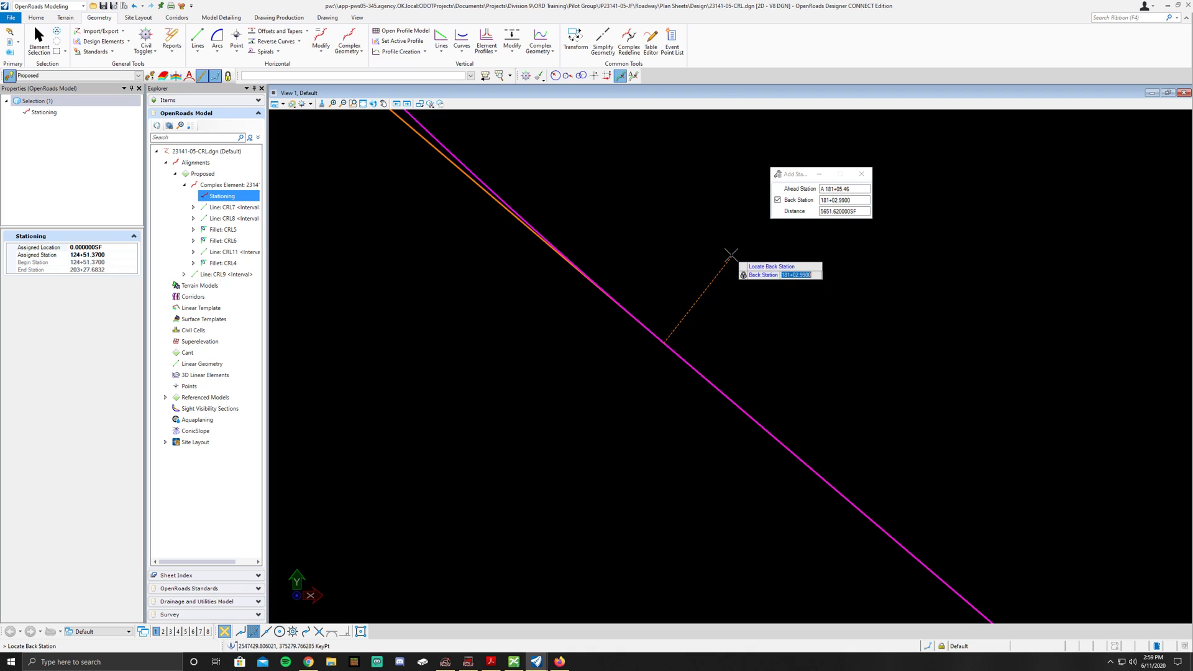
pyautogui.click(732, 255)
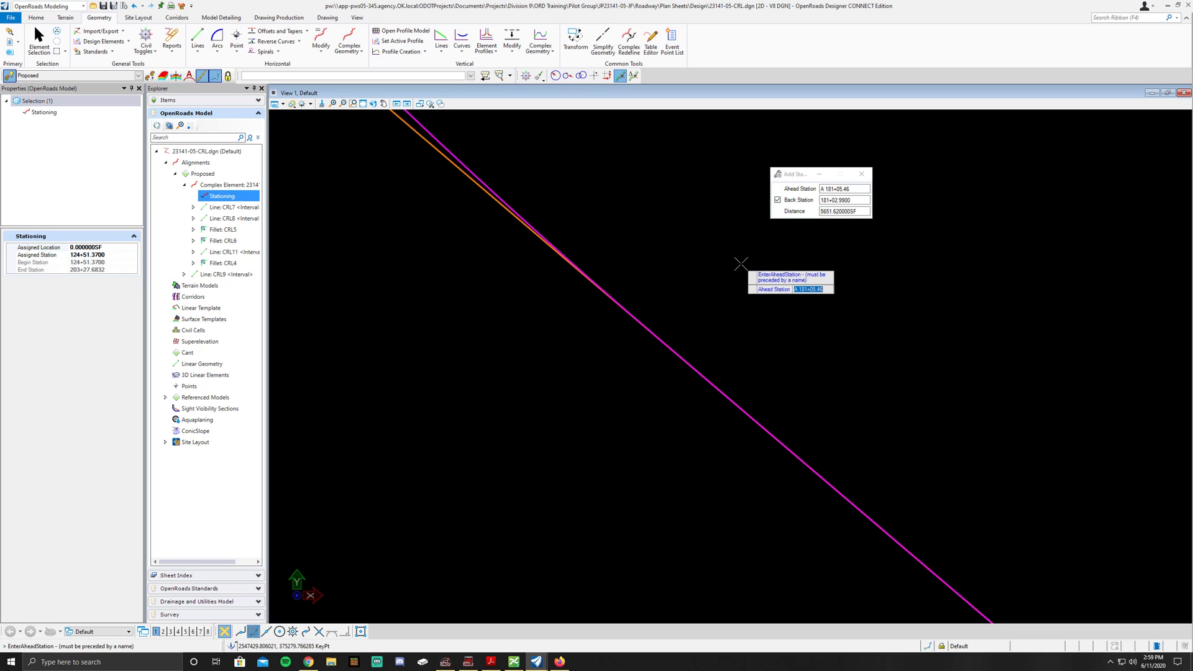
pyautogui.click(743, 260)
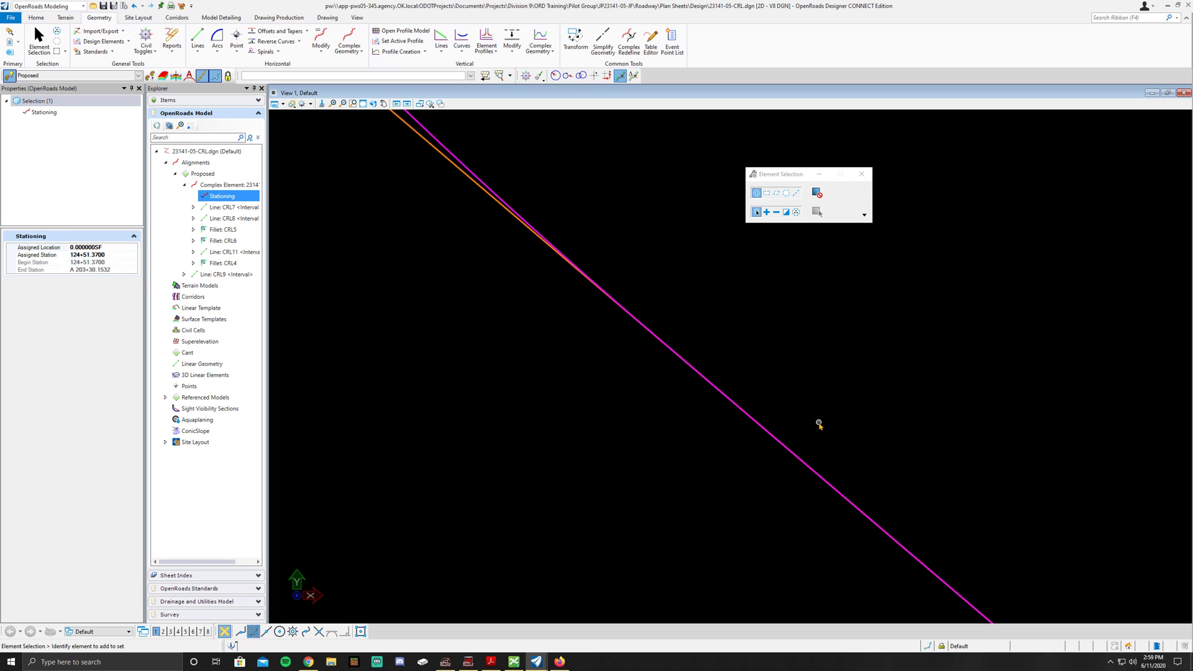
# - Select the alignment and check its equation label reads back 181+02.9900, ahead A 181+05.4600
pyautogui.click(751, 418)
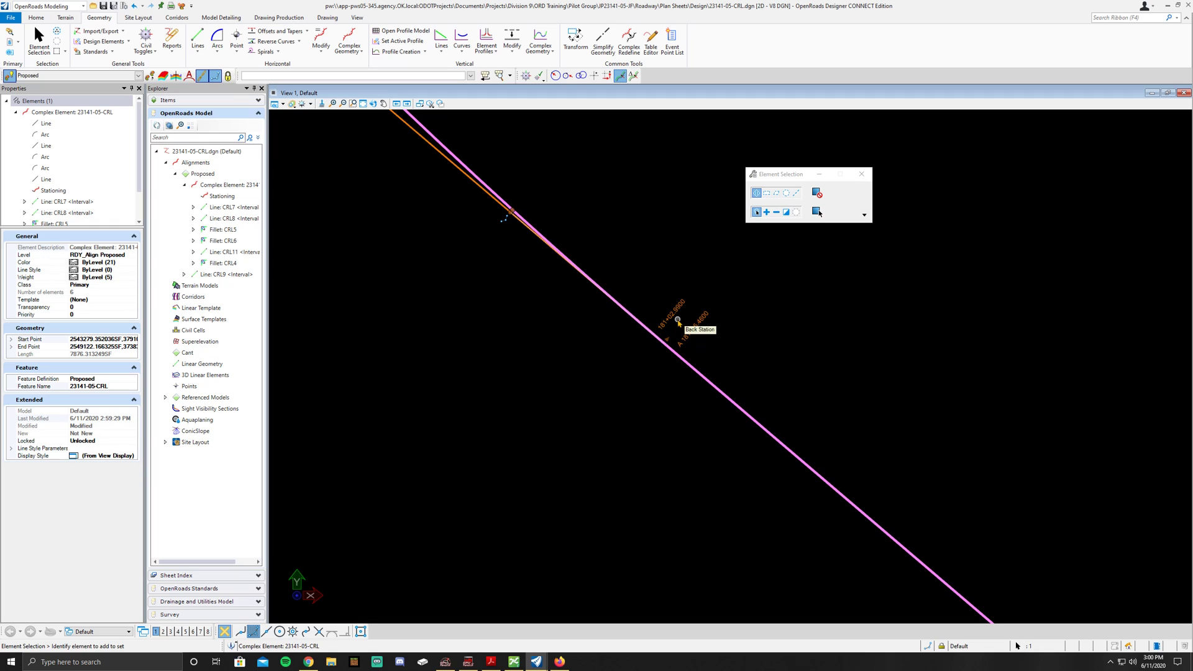
pyautogui.click(684, 312)
pyautogui.moveTo(677, 354)
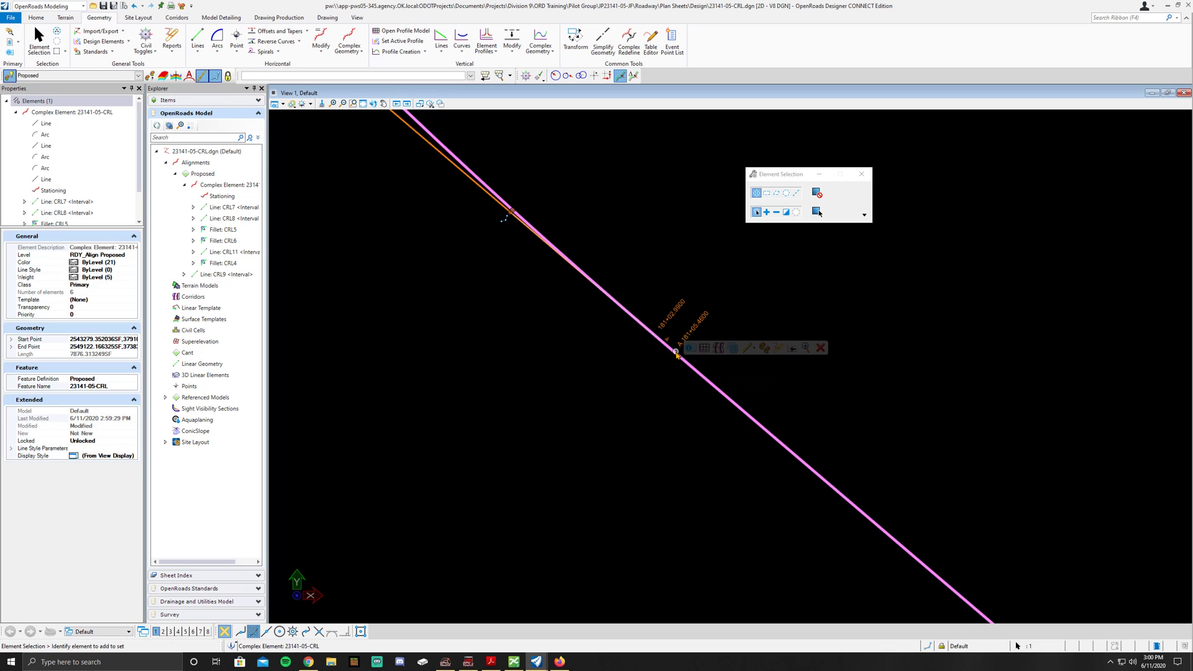